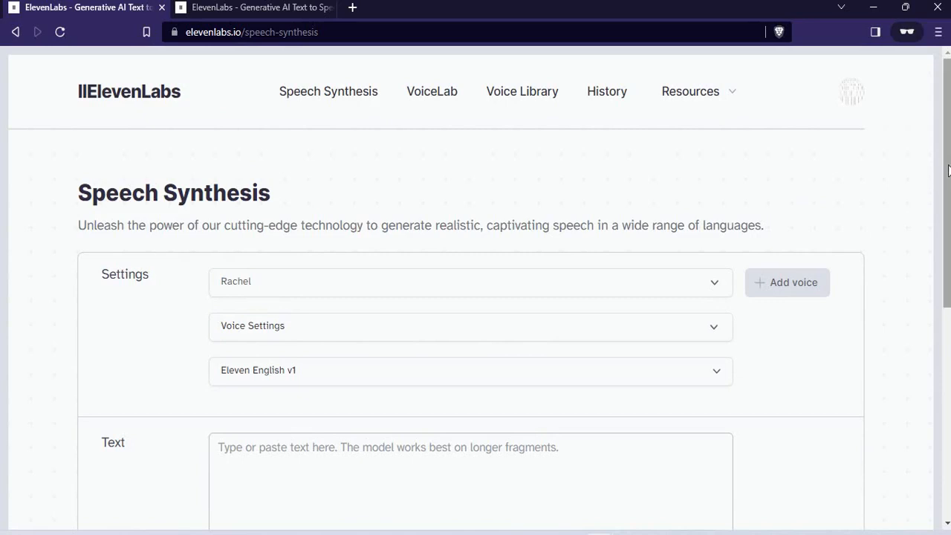
scroll(938, 187, down, 7)
scroll(812, 154, up, 7)
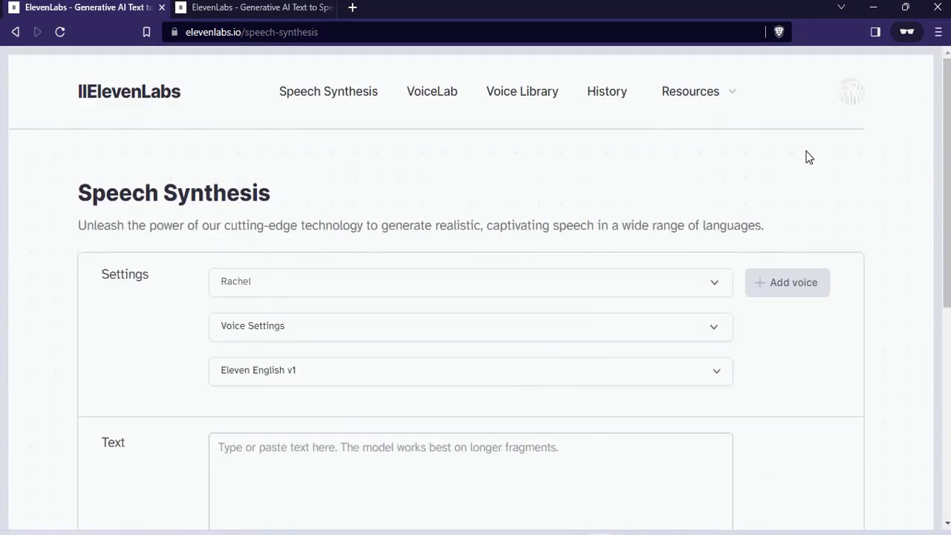
mouse_move(949, 131)
mouse_down()
mouse_move(949, 142)
mouse_move(945, 123)
mouse_up()
click(852, 98)
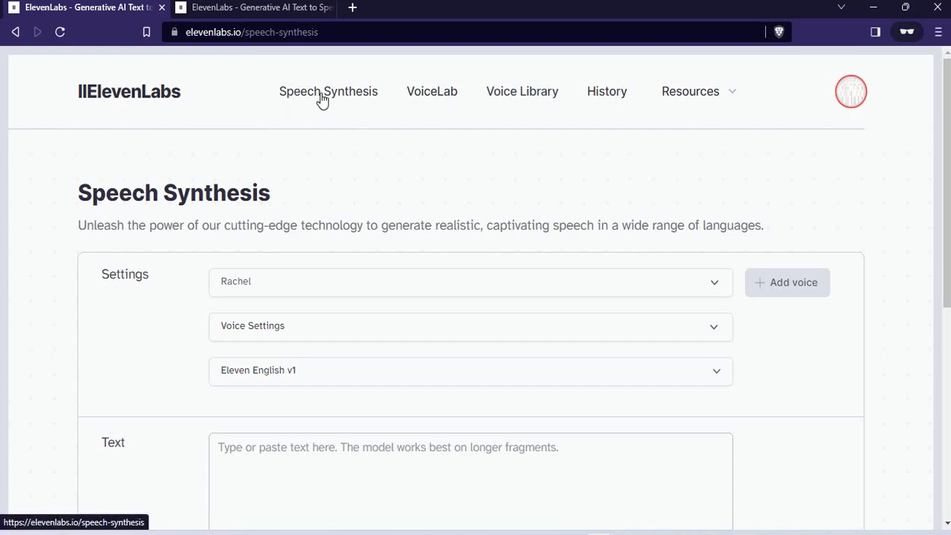
drag(339, 32, 242, 32)
click(256, 33)
- Open VoiceLab and examine the Marcus, Wayne and Tally voices already added there
click(432, 99)
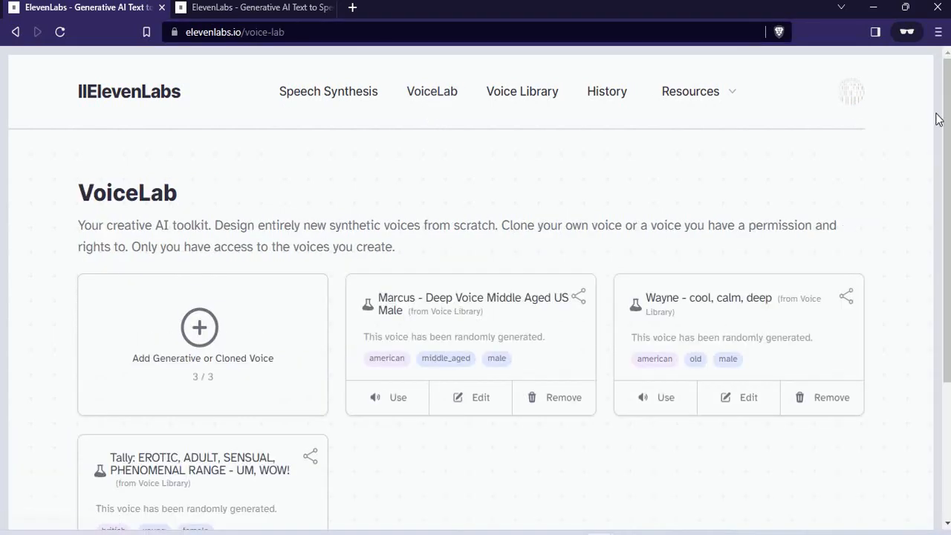
drag(935, 113, 938, 200)
click(938, 172)
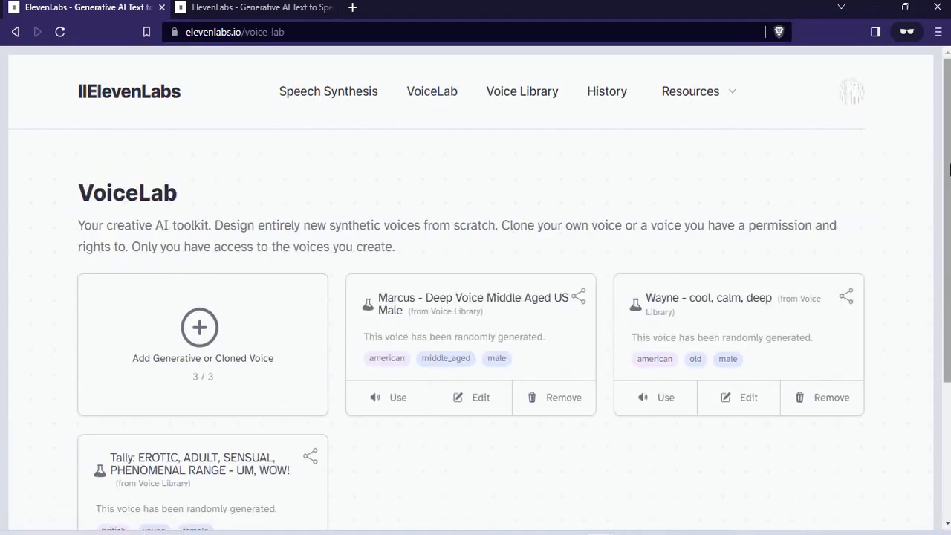
scroll(941, 170, down, 3)
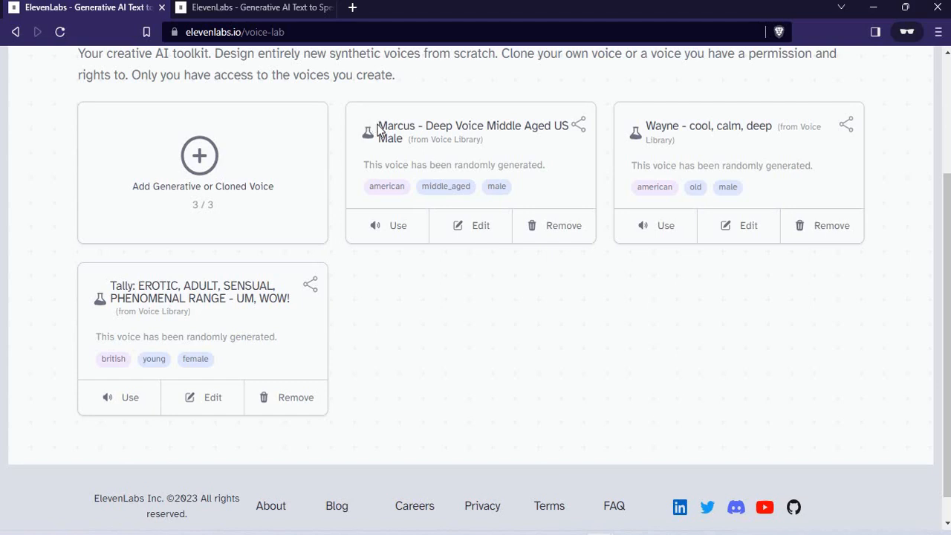
drag(378, 127, 485, 126)
click(486, 126)
drag(645, 128, 810, 130)
click(810, 129)
triple_click(776, 134)
click(777, 133)
drag(109, 286, 282, 300)
click(281, 301)
- Start adding a voice in VoiceLab, choose Voice Library as the voice type, and browse the community voices
click(200, 161)
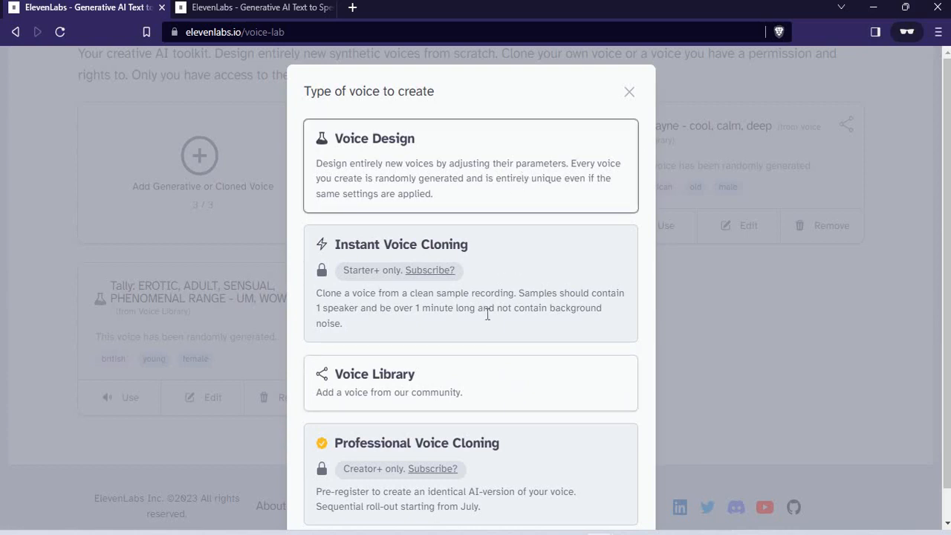
click(483, 386)
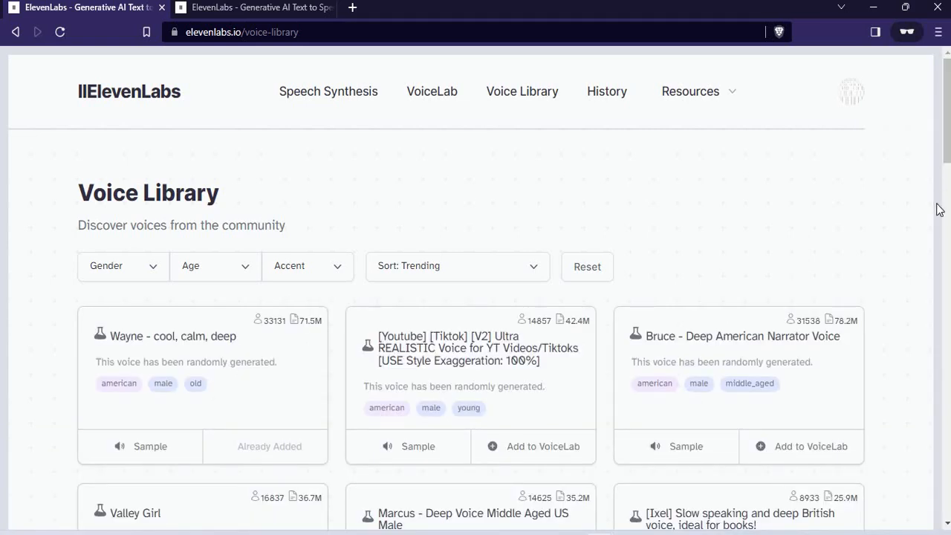
mouse_move(936, 207)
mouse_down()
mouse_move(938, 257)
mouse_move(936, 215)
mouse_up()
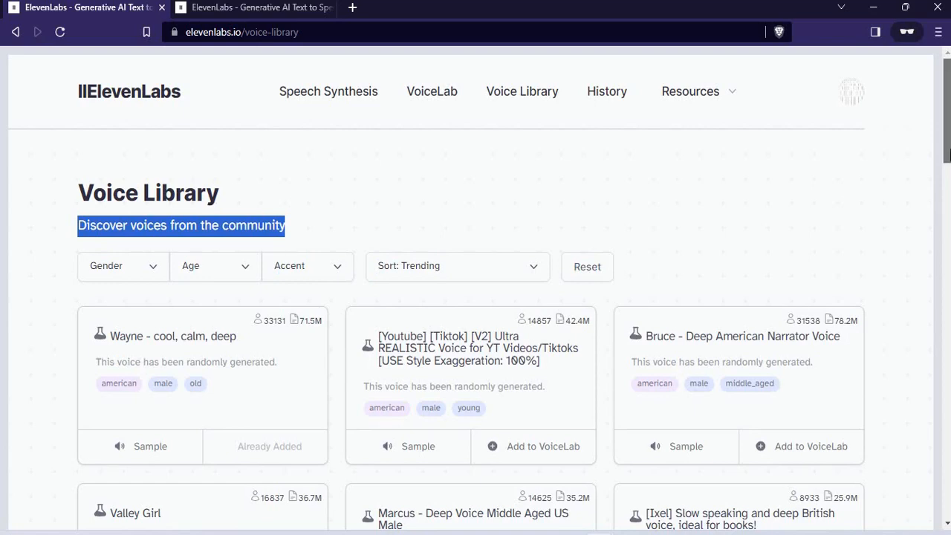
scroll(948, 185, down, 3)
drag(948, 180, 943, 184)
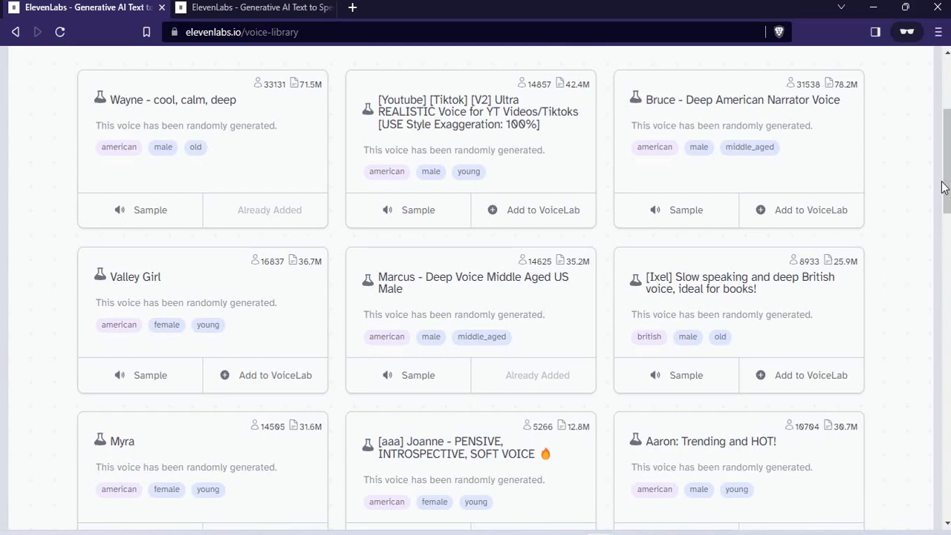
drag(944, 187, 945, 150)
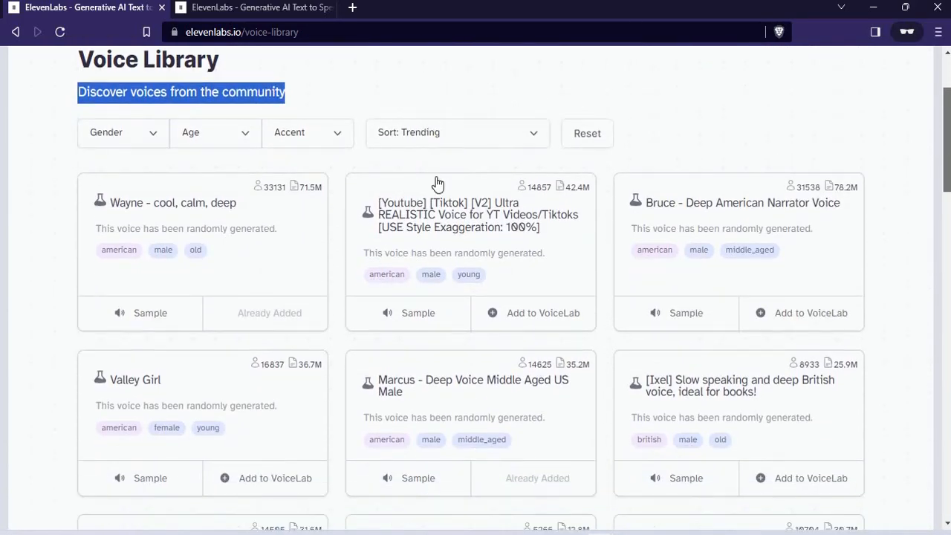
- Examine the sort options and the accent, age and gender filters of the Voice Library
click(469, 136)
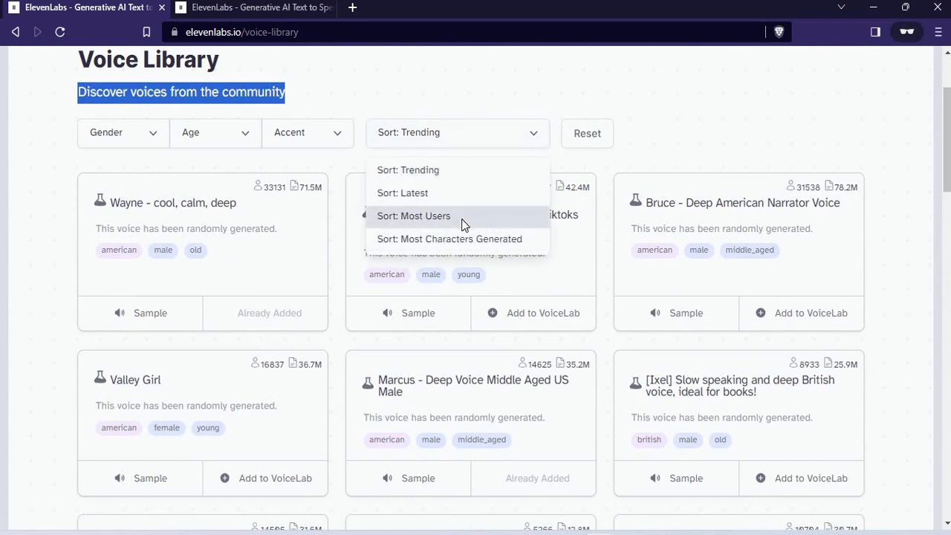
click(603, 144)
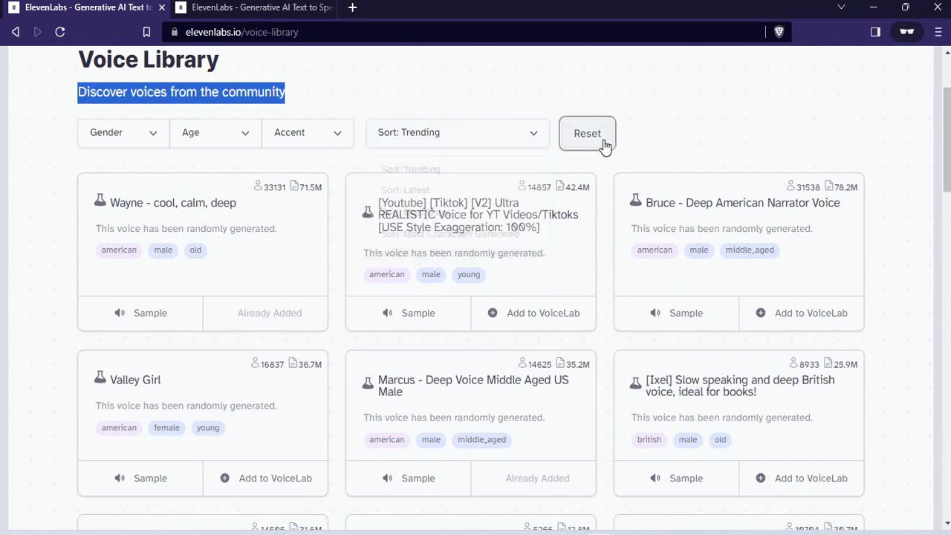
click(315, 140)
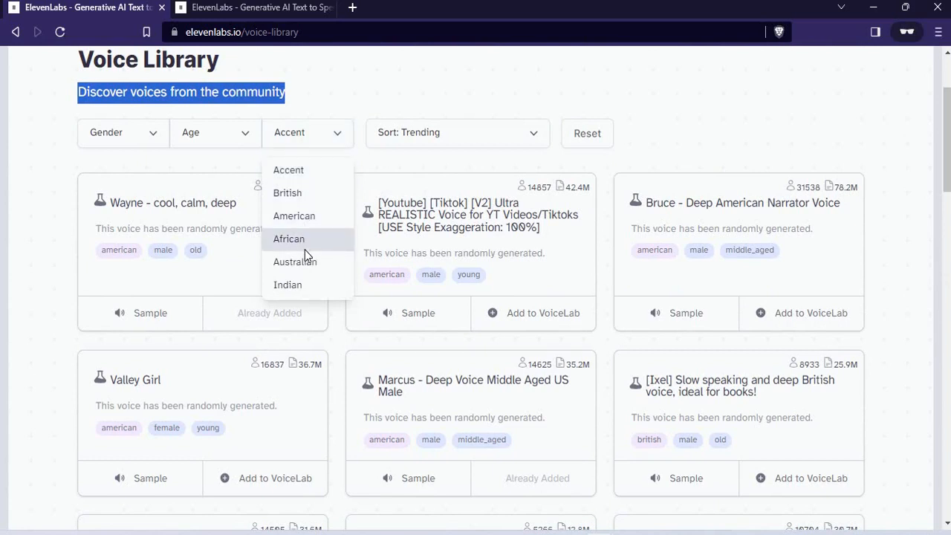
click(227, 147)
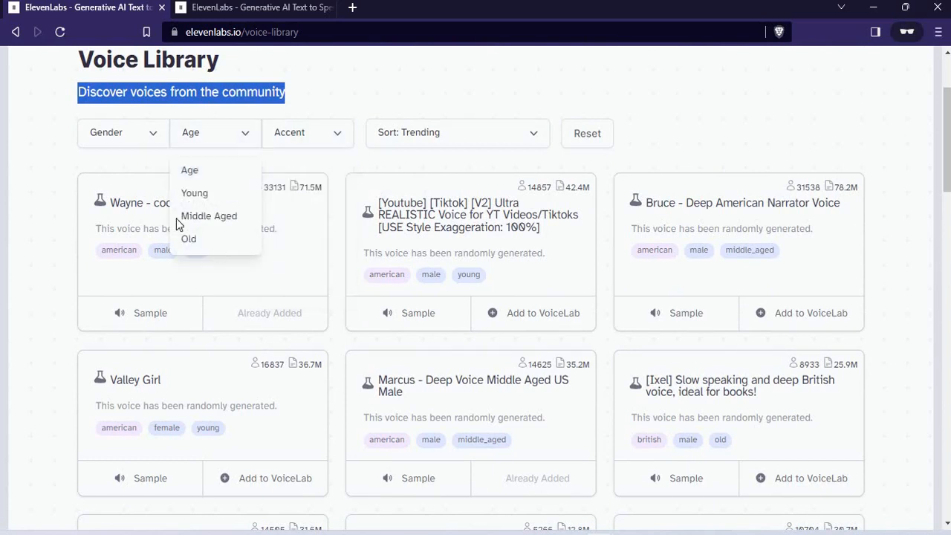
click(136, 149)
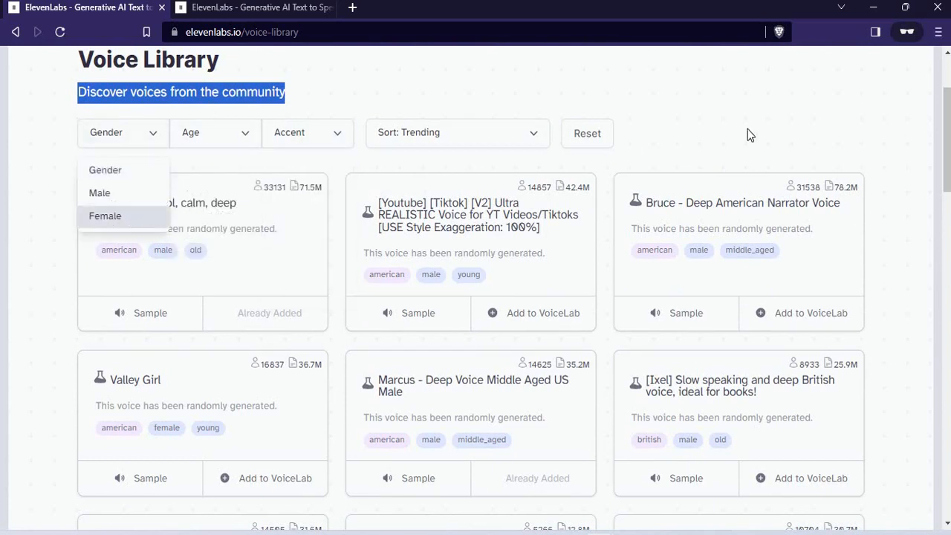
click(792, 122)
click(950, 147)
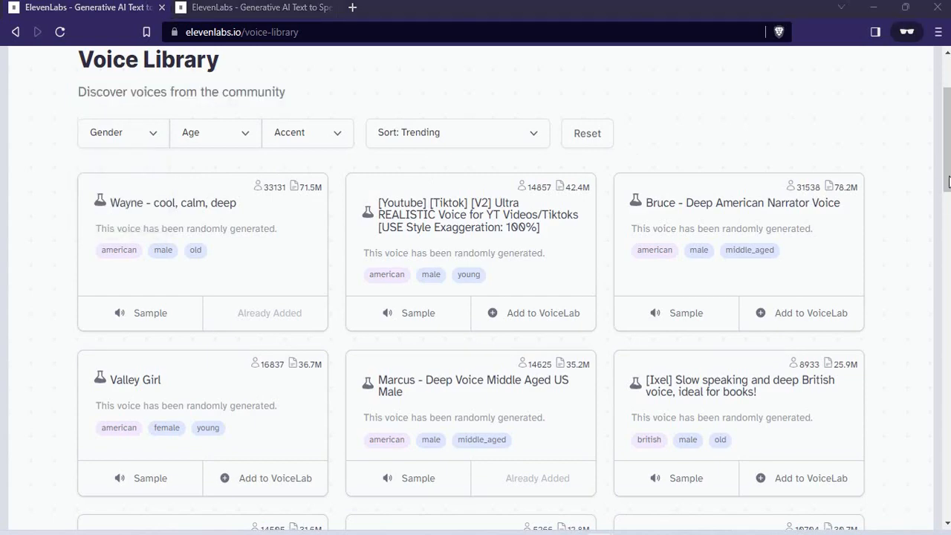
drag(949, 147, 949, 116)
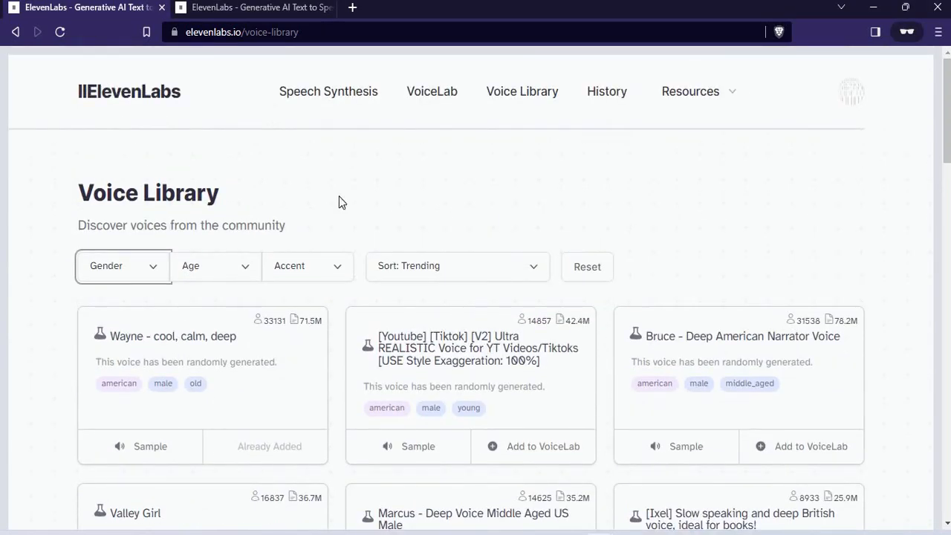
- Return to Speech Synthesis and select the generated voice "Marcus - Deep Voice Middle Aged US Male"
click(334, 106)
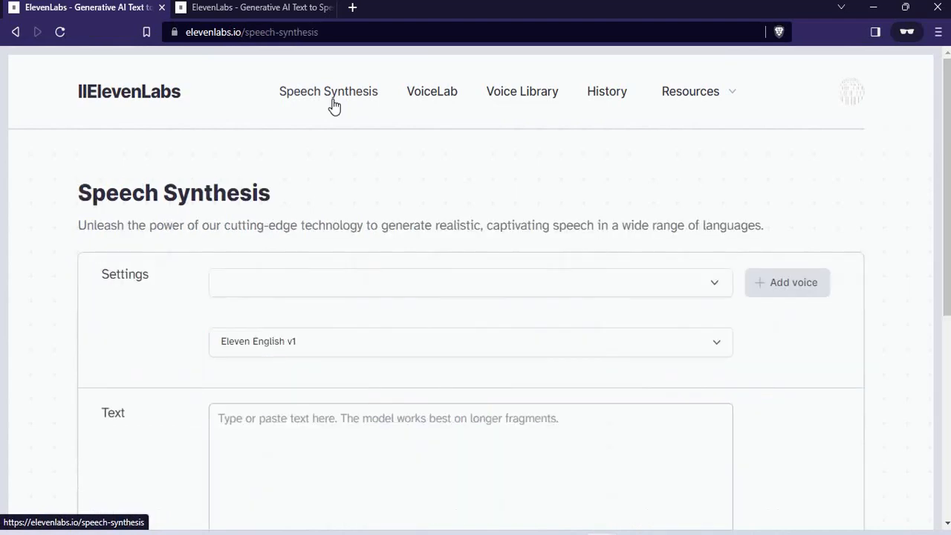
drag(948, 143, 948, 294)
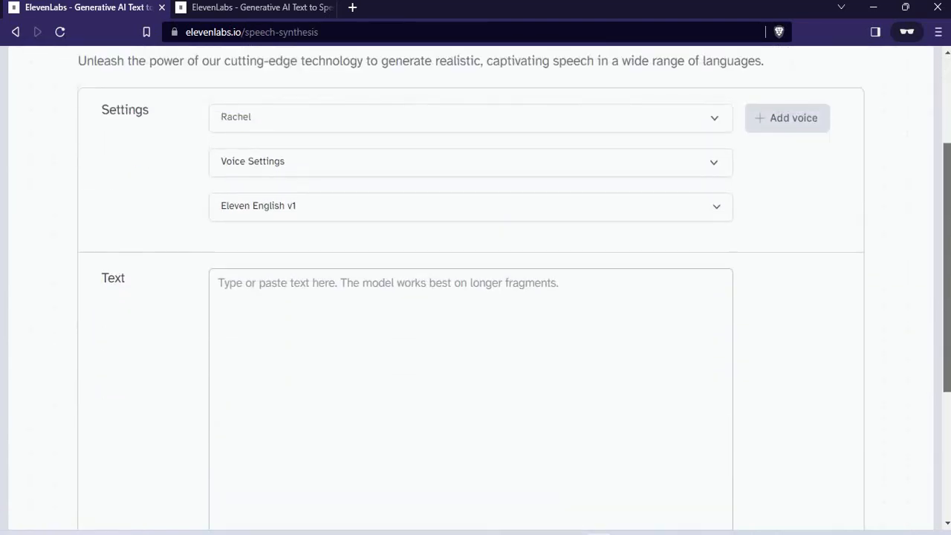
click(423, 117)
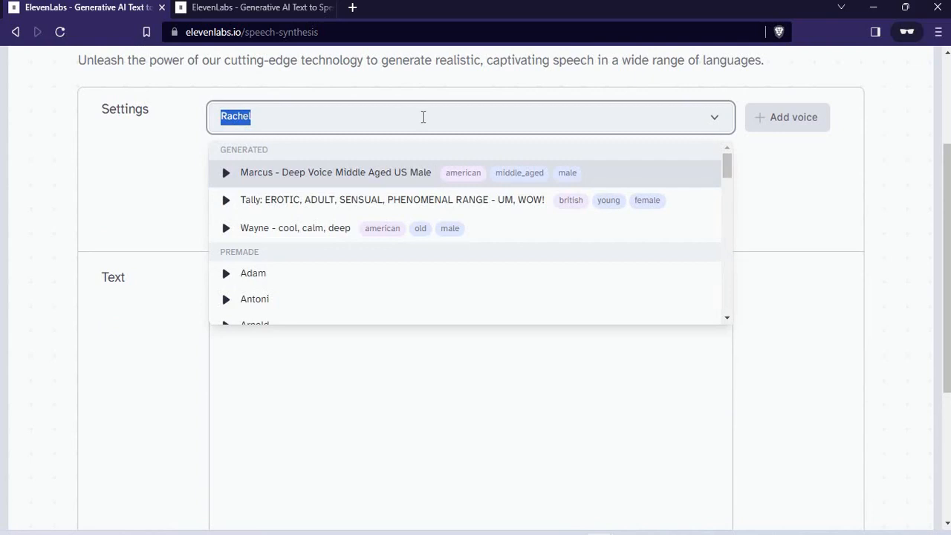
drag(728, 172, 719, 317)
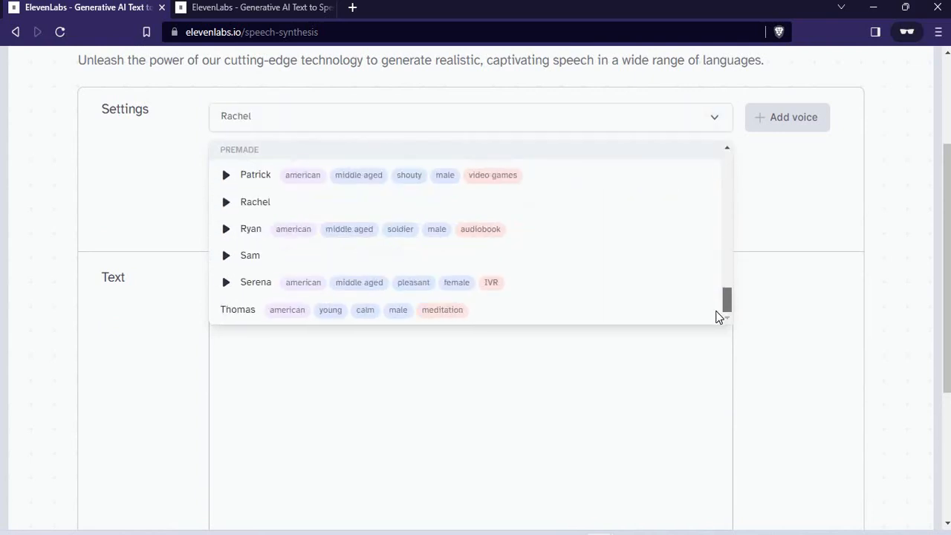
scroll(720, 285, up, 5)
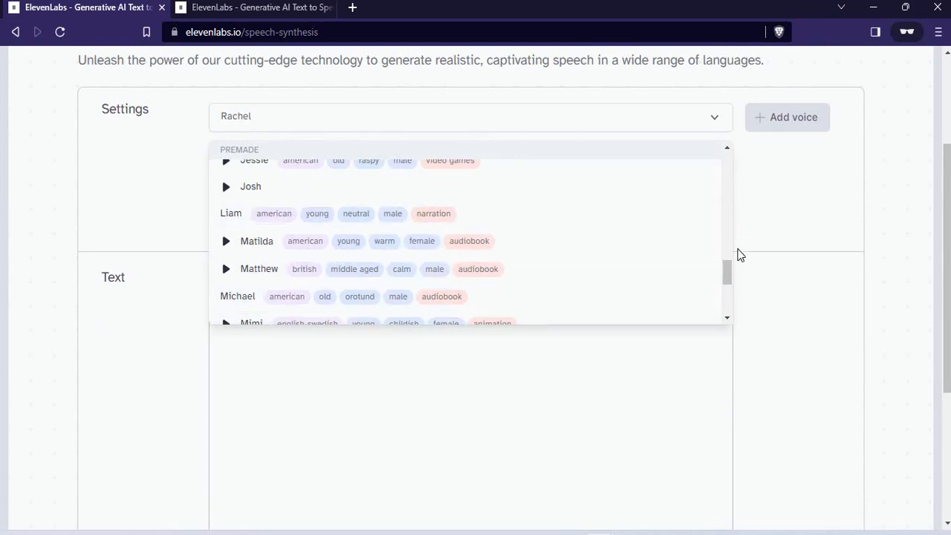
drag(725, 258, 747, 145)
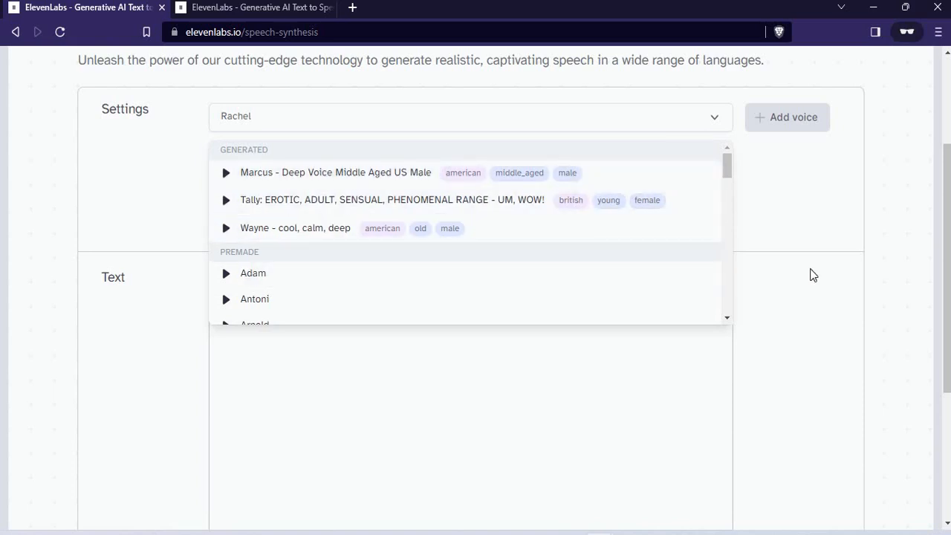
click(388, 175)
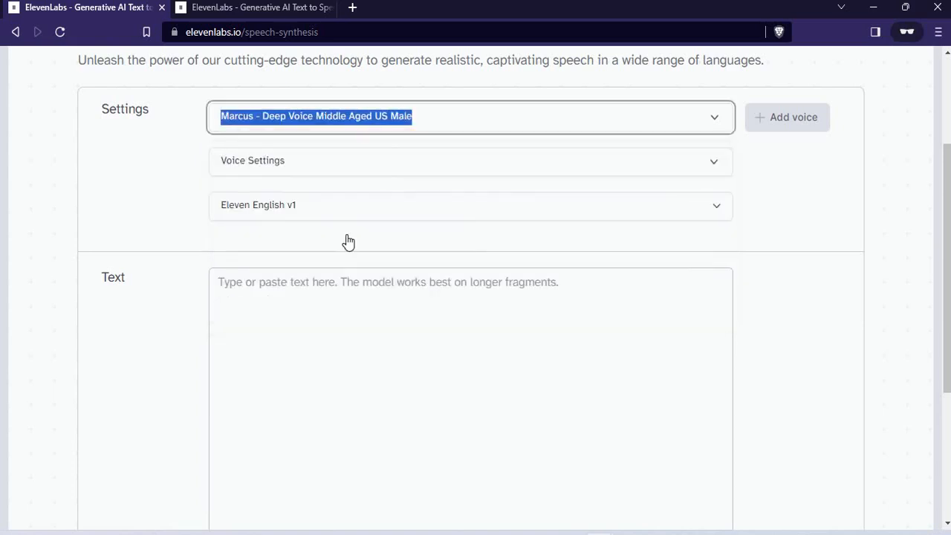
- View the speech models on offer and close the model selection without choosing another one
click(373, 361)
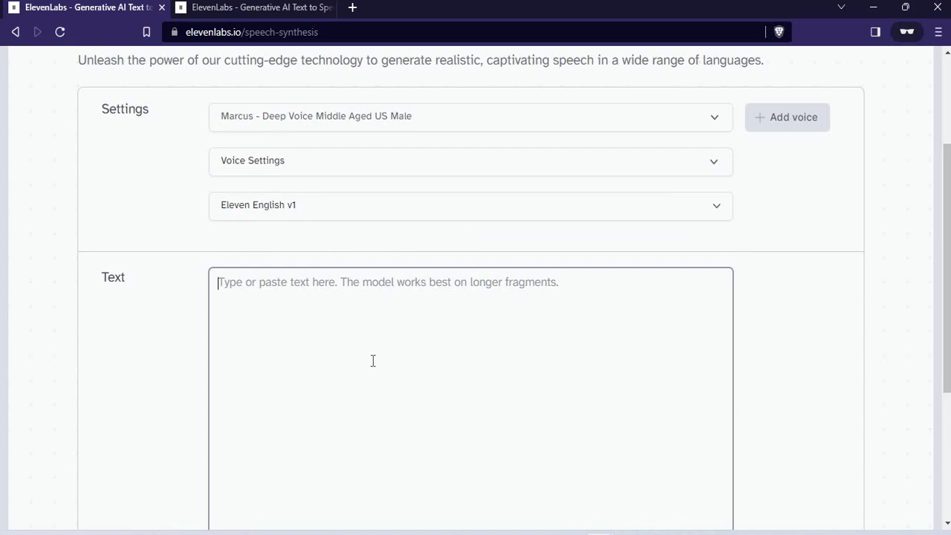
click(410, 208)
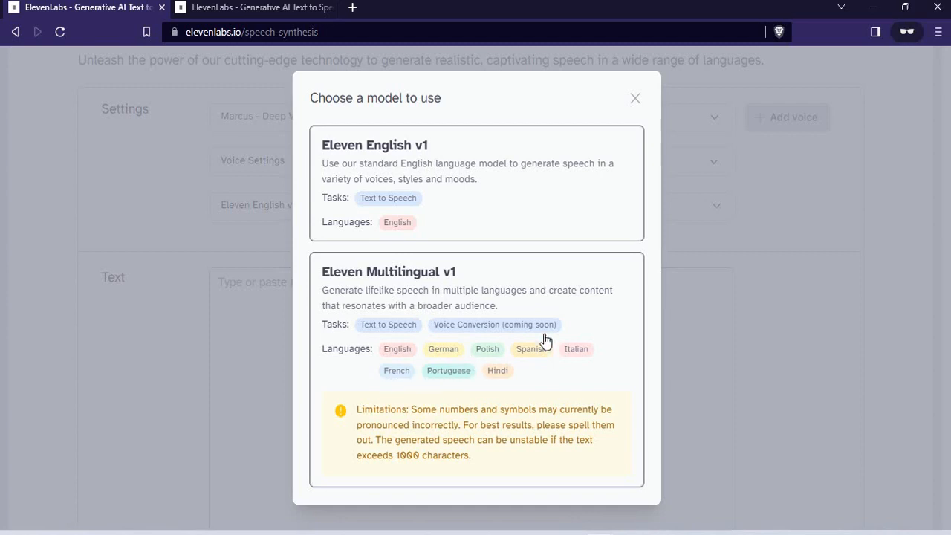
click(799, 263)
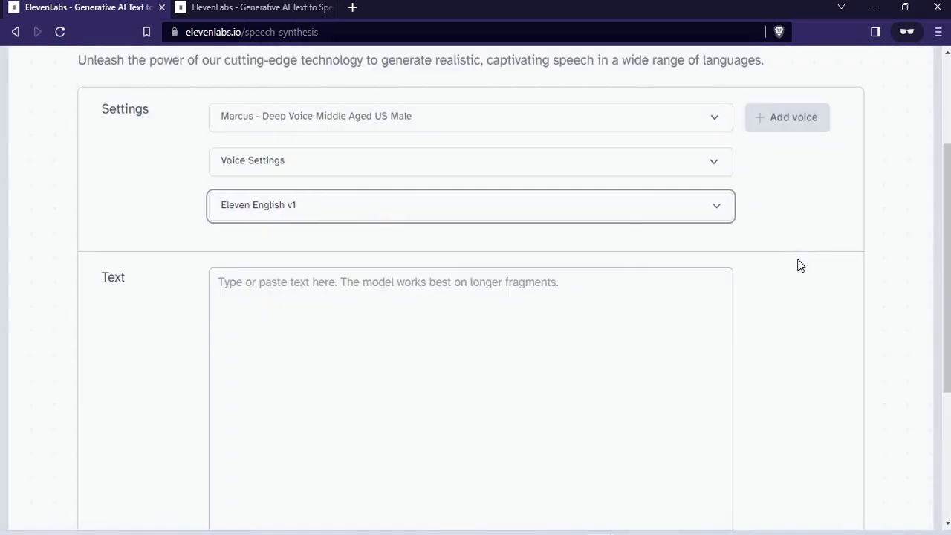
click(295, 405)
text(hguhjiomnuytif78yuioj)
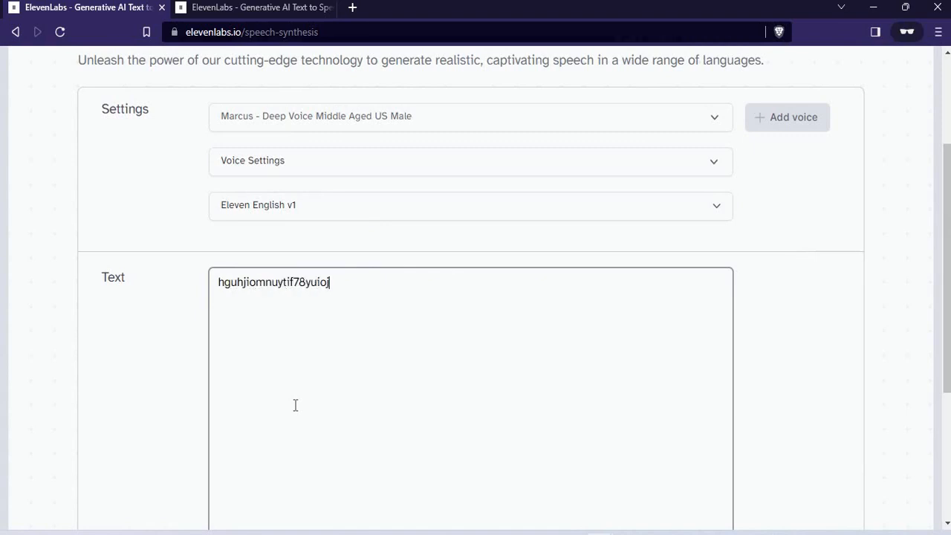
text(n)
key(ctrl+a)
key(BackSpace)
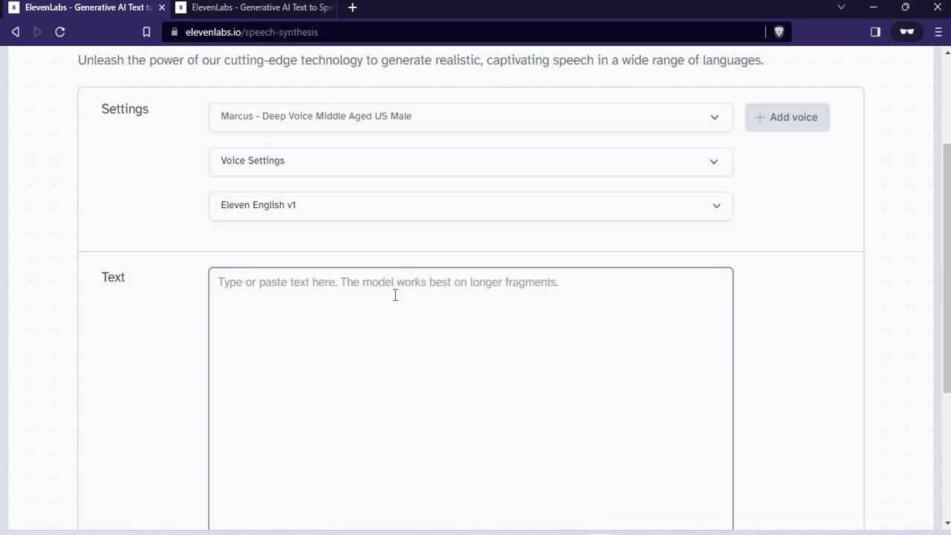
- Enter the instructor's first name followed by "is the best AI instructor out there Believe that!" as the text for speech
text(Manas id)
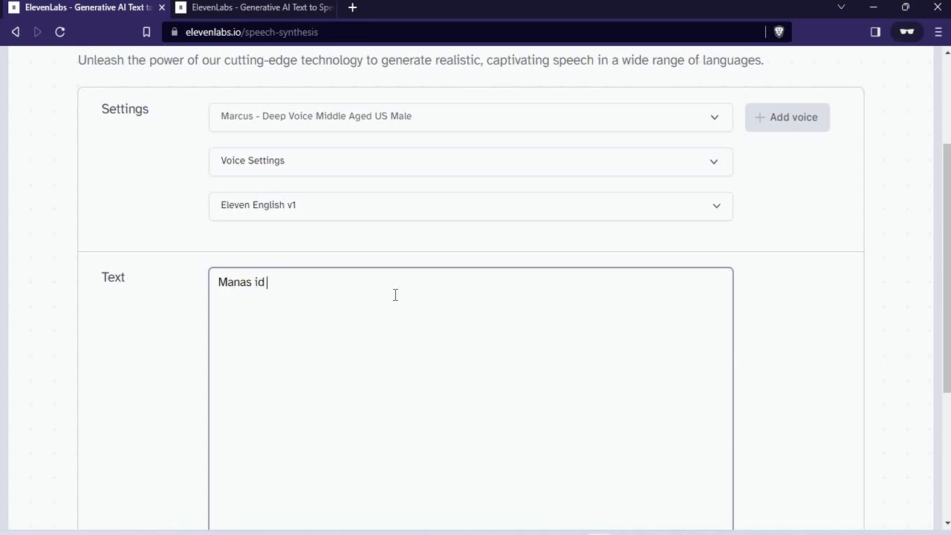
key(BackSpace)
text(s the best AI instru)
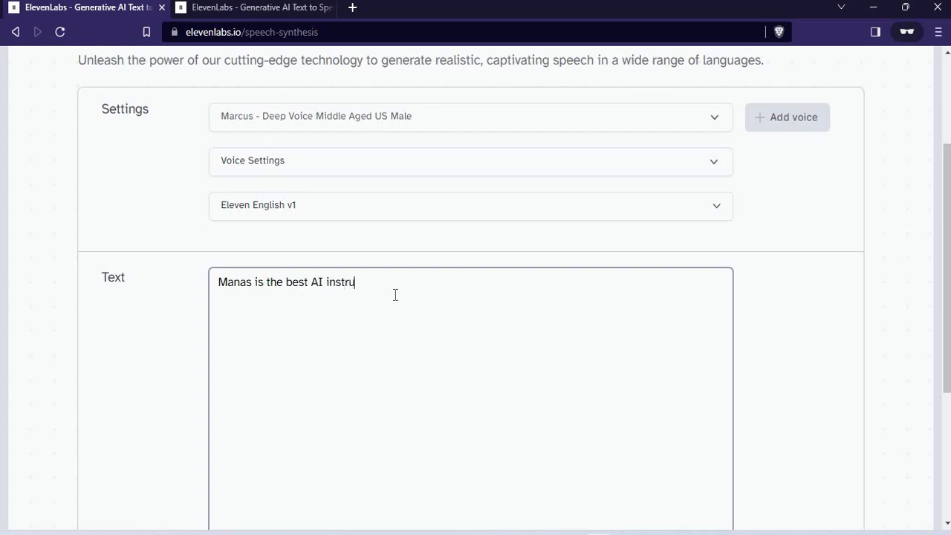
text(ctor out there Believe that)
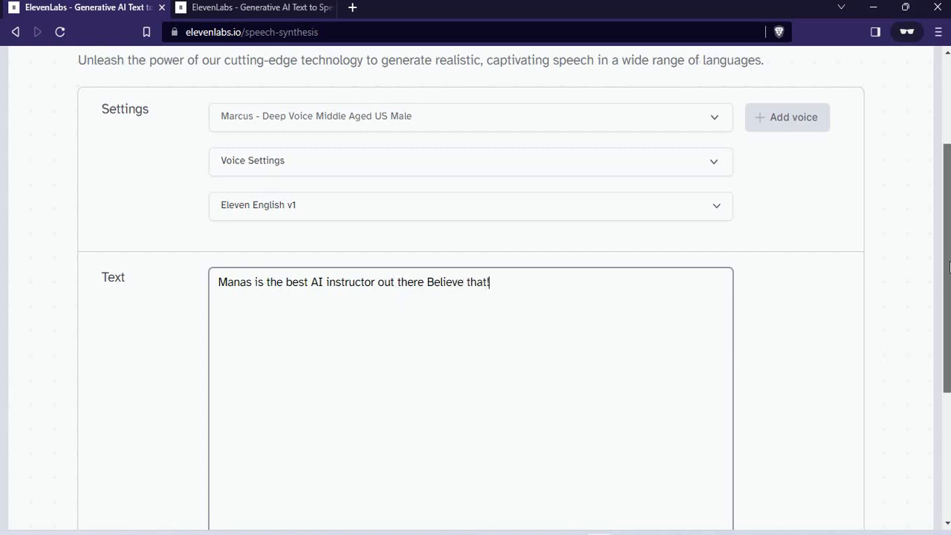
- Check the total quota remaining below the speech text
drag(949, 268, 948, 352)
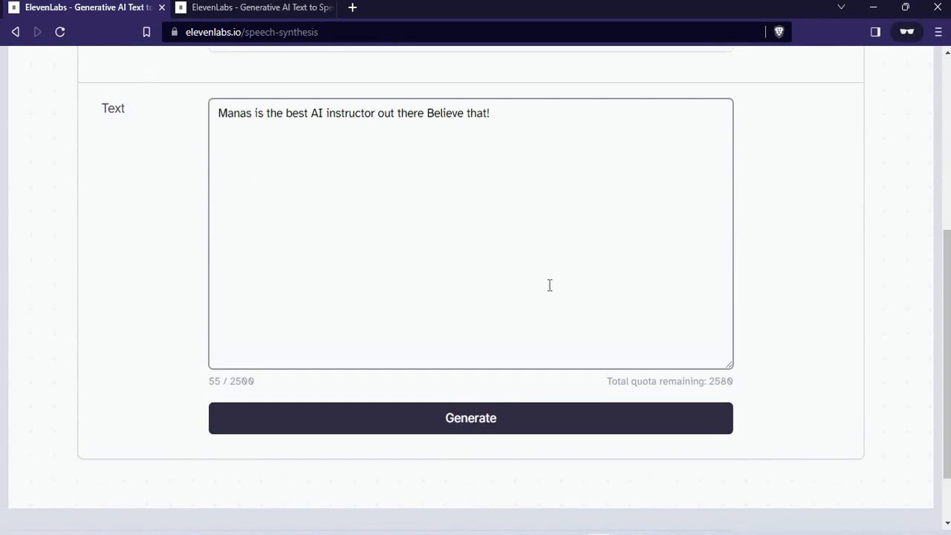
click(705, 383)
double_click(731, 386)
drag(739, 391, 715, 387)
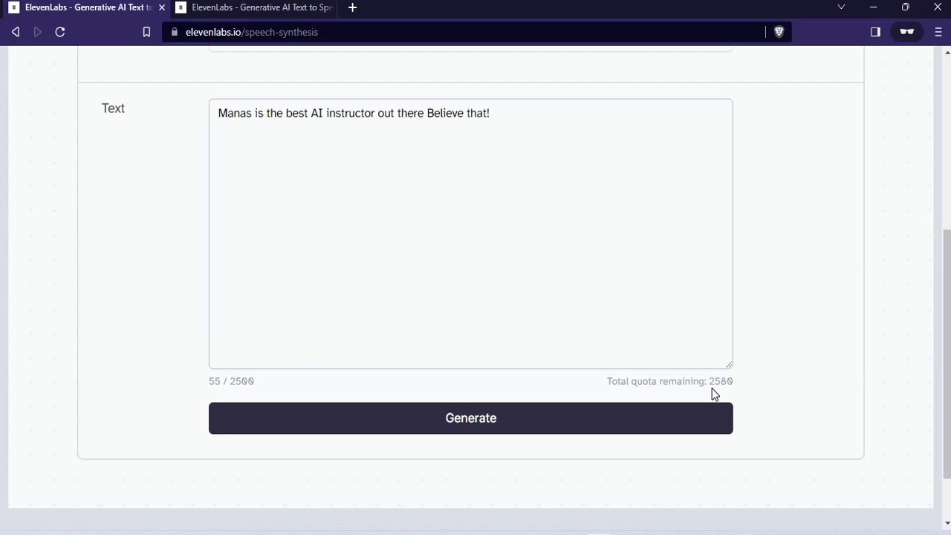
- Generate the speech from the entered text with the Marcus voice and play the resulting audio
click(685, 418)
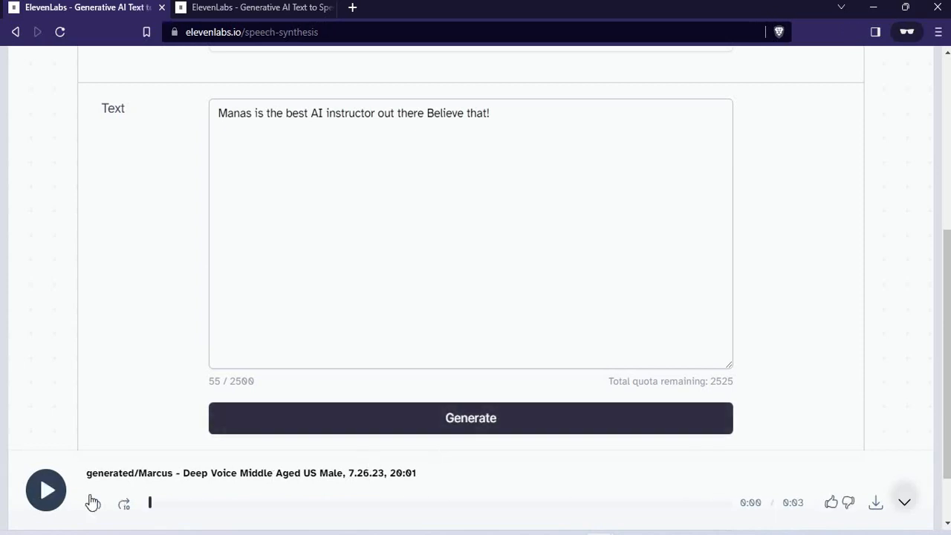
click(47, 502)
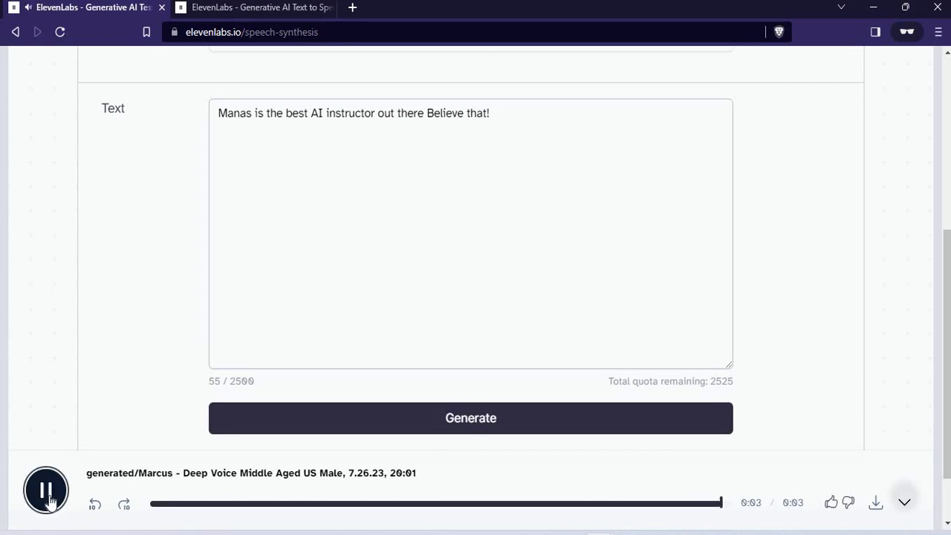
- Download the generated speech as an MP3 to Downloads, naming it with the instructor's first name followed by "ai best guy"
click(876, 504)
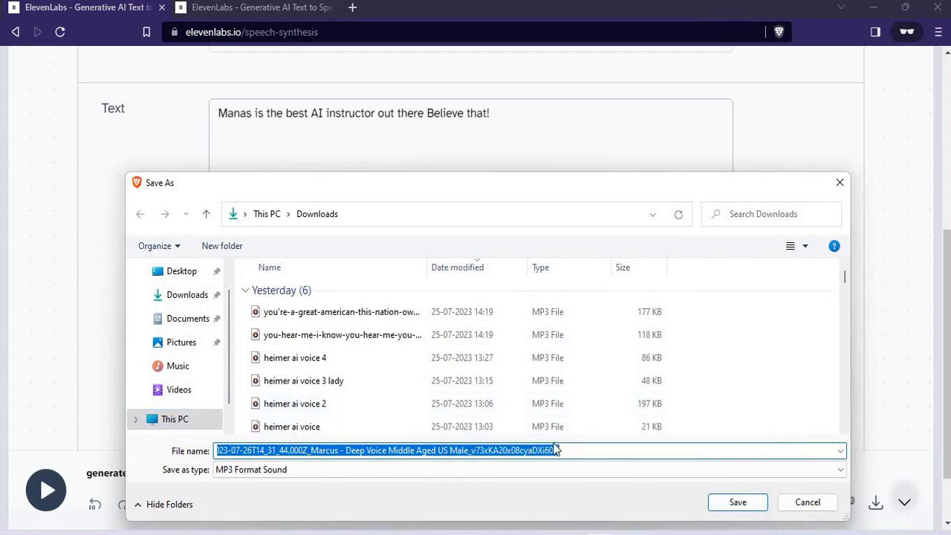
key(BackSpace)
text(manas )
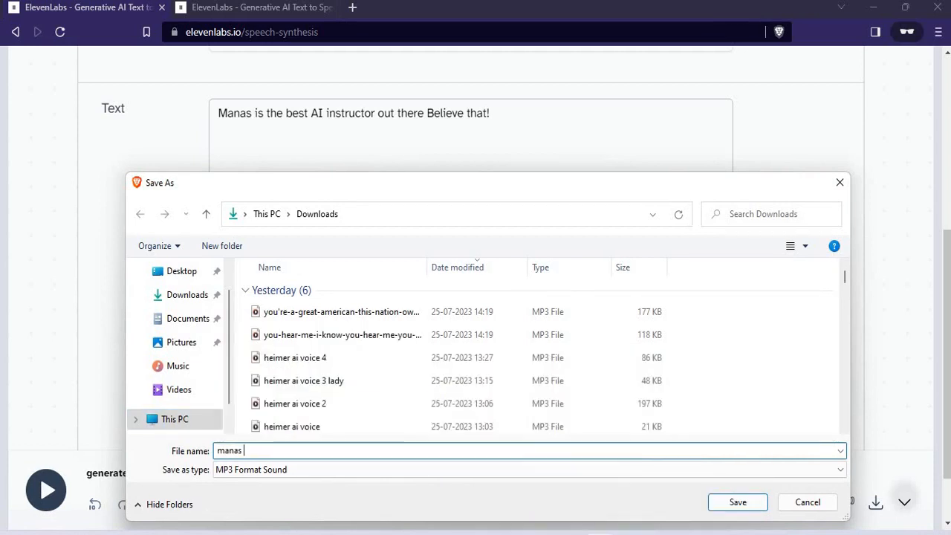
text(ai best guy)
key(Return)
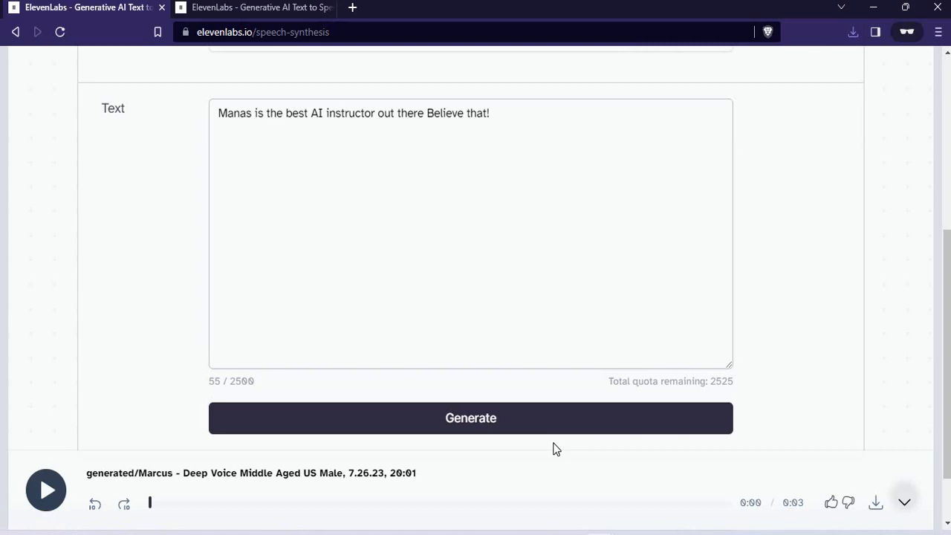
- Switch to the open subscription page and review the $5 Starter plan's price and included features
click(263, 7)
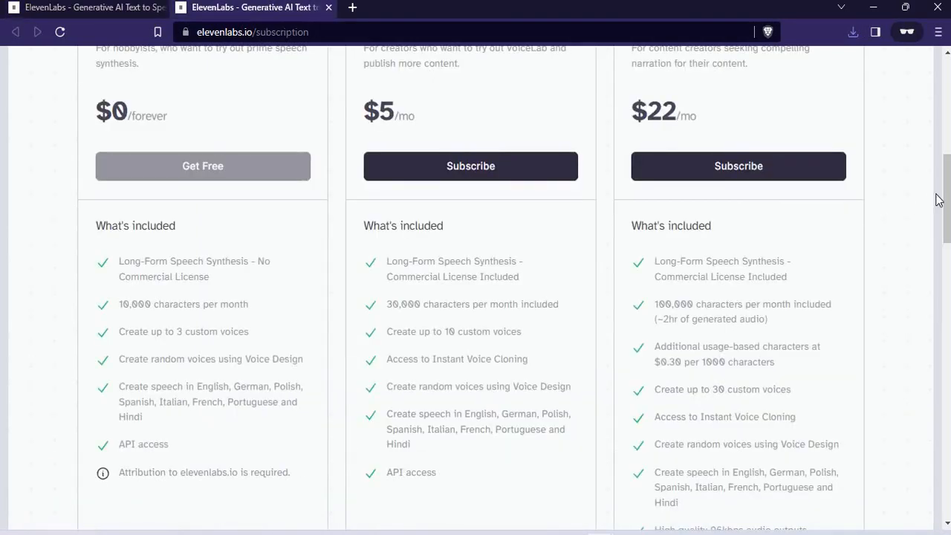
drag(945, 207, 910, 198)
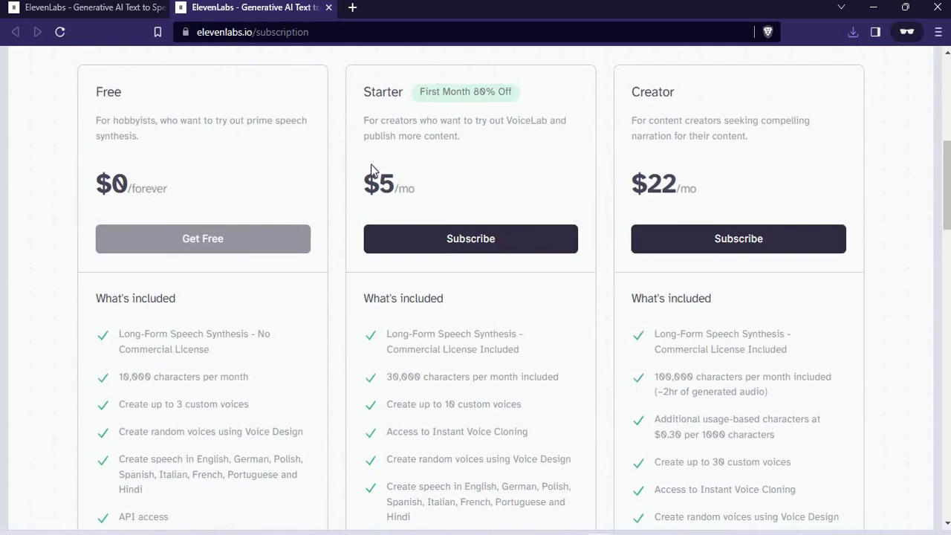
drag(414, 196, 452, 184)
click(451, 185)
drag(947, 217, 937, 250)
drag(371, 168, 489, 384)
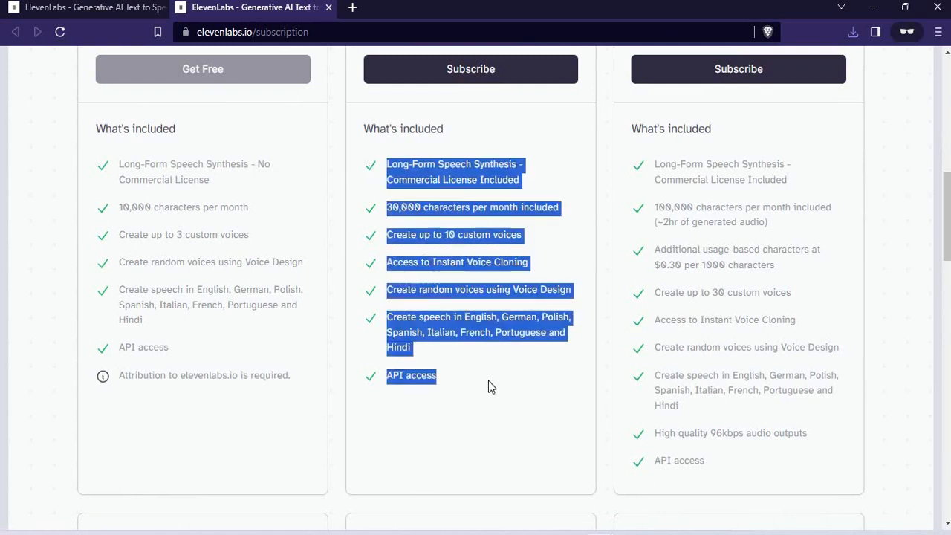
click(488, 384)
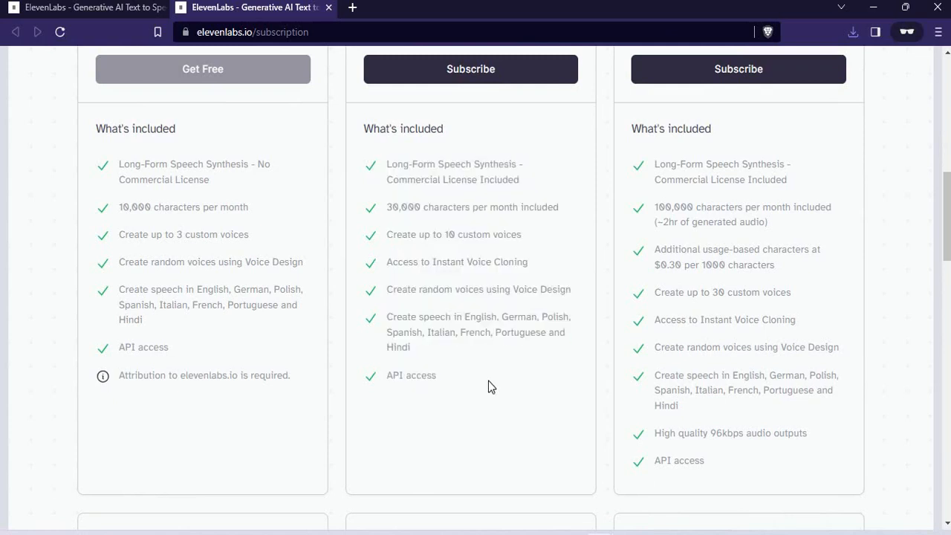